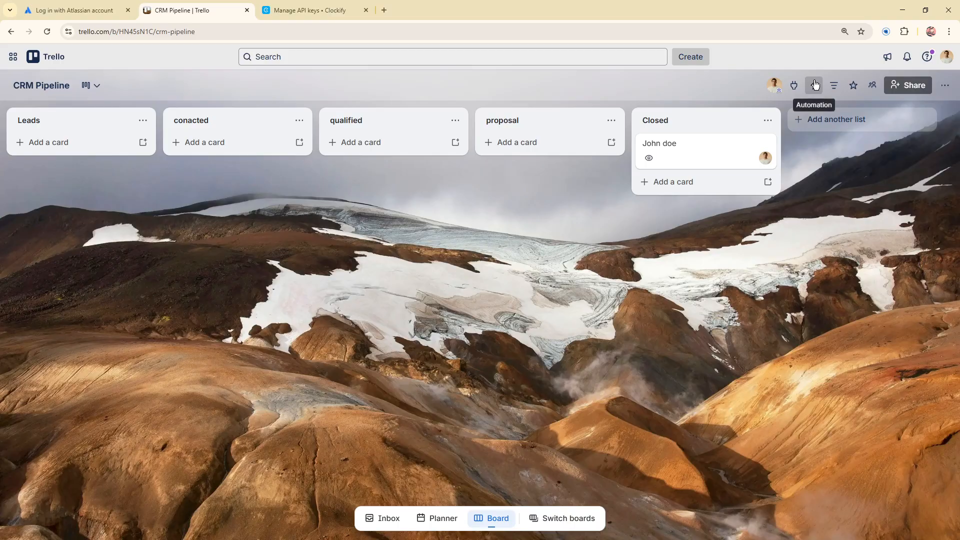
Find the Clockify Integration for Trello Power-Up and add it to the CRM Pipeline board
click(795, 86)
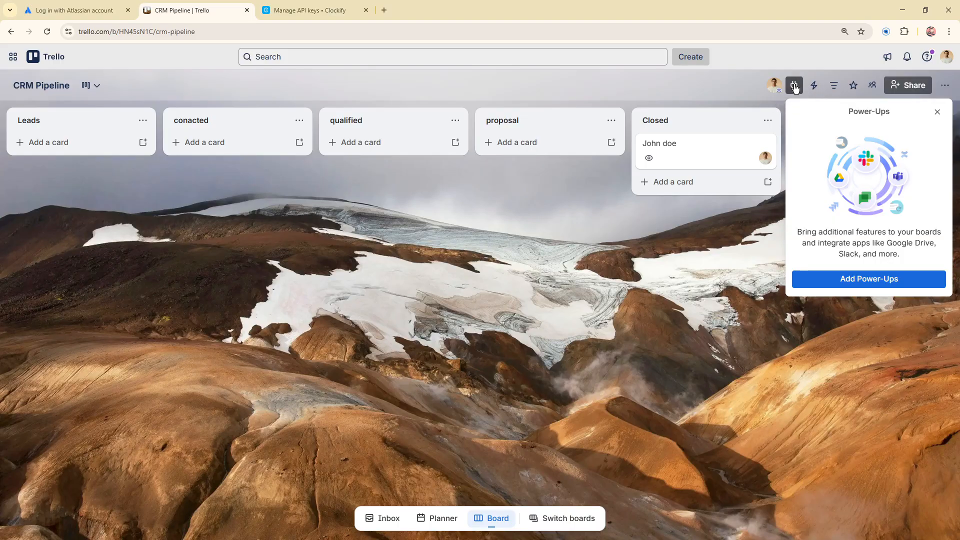
click(850, 279)
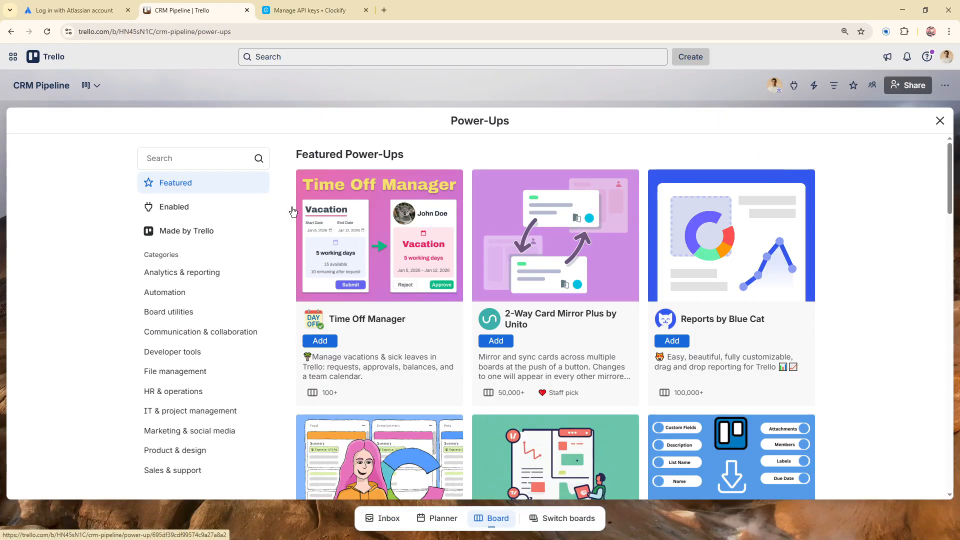
click(194, 158)
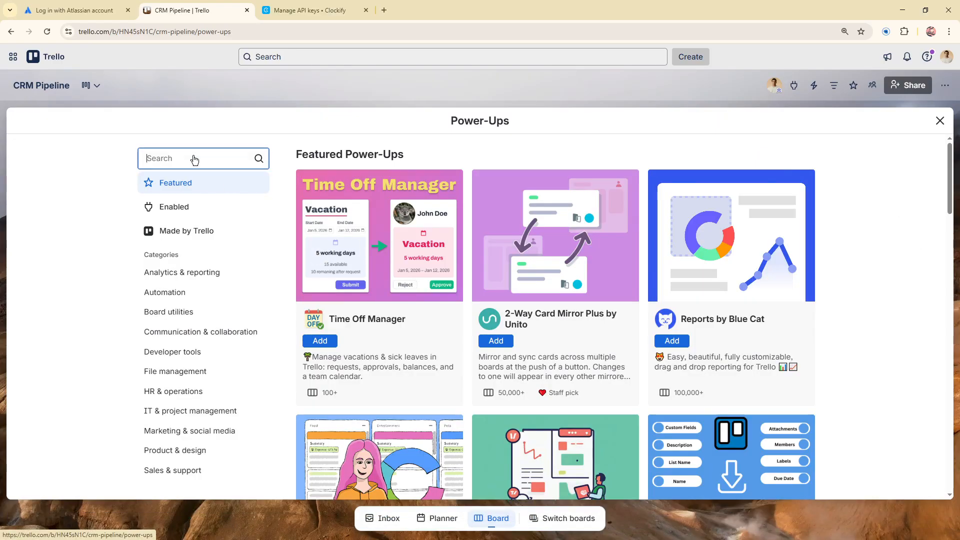
text(Clockif)
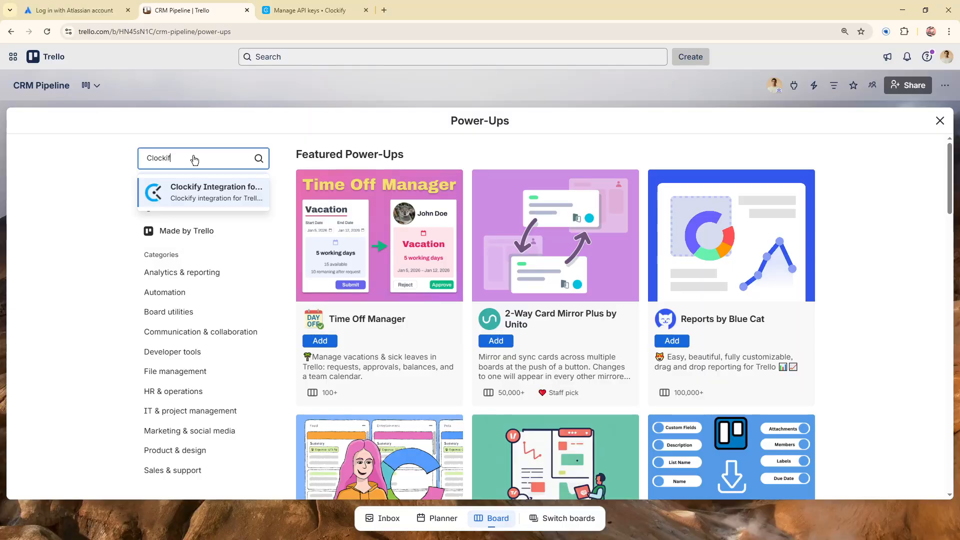
text(y)
click(197, 190)
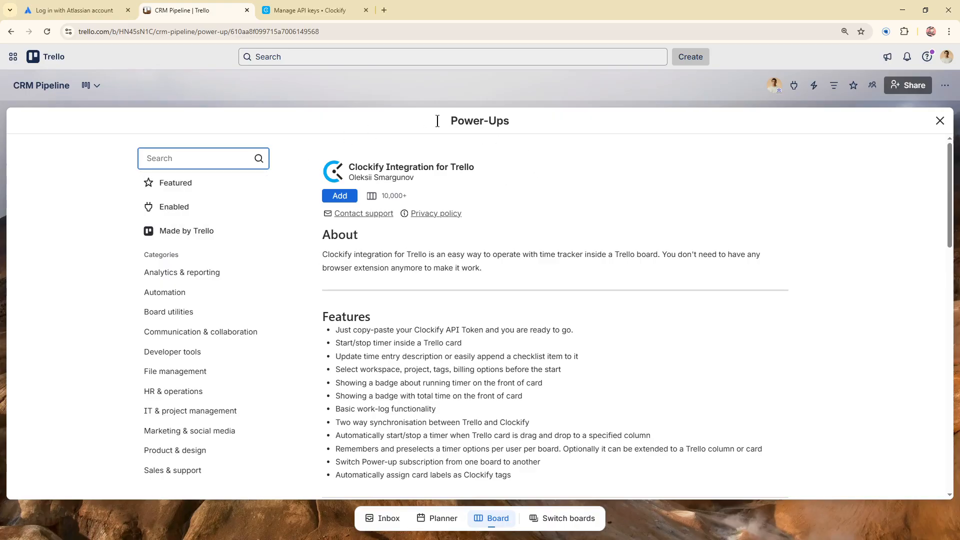
click(340, 196)
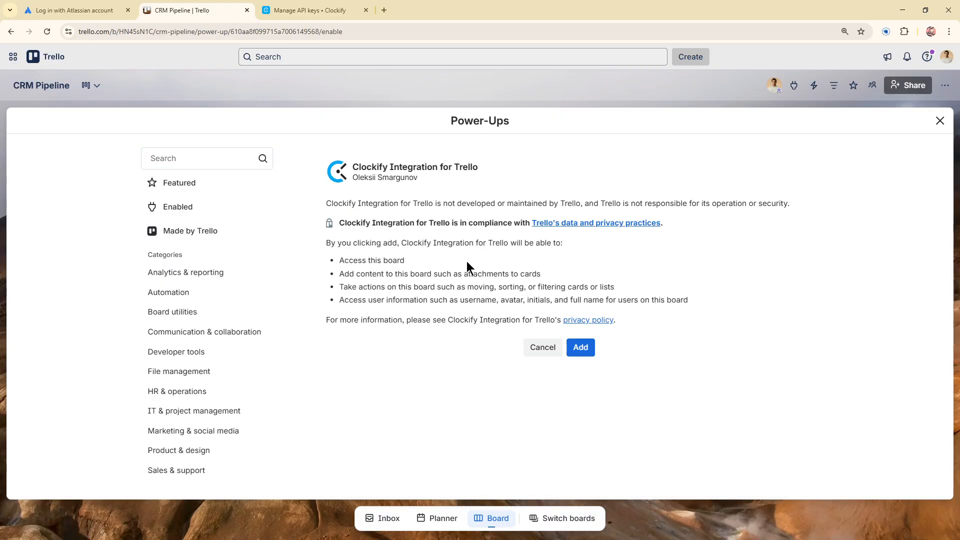
click(580, 345)
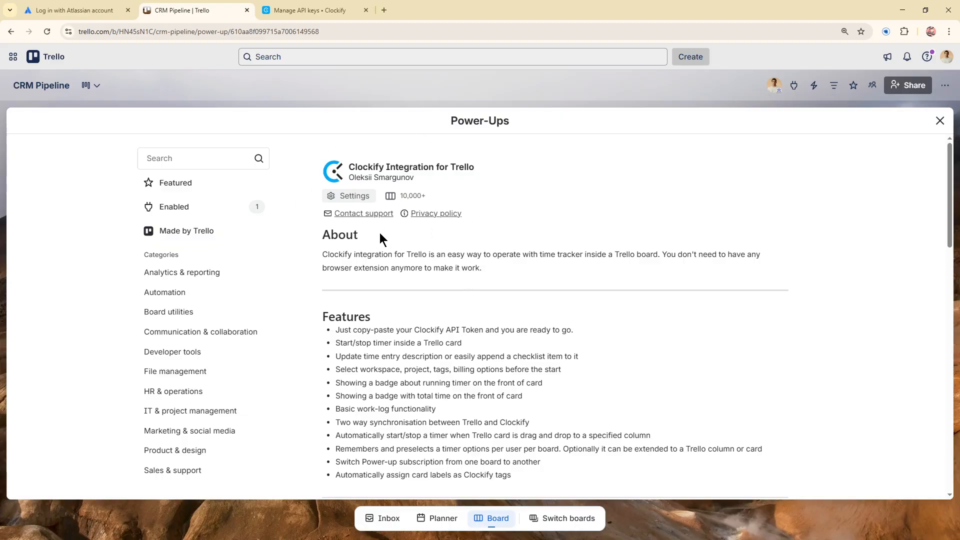
Open the Clockify Power-Up's settings for editing, ready at the Clockify API Token field
click(360, 196)
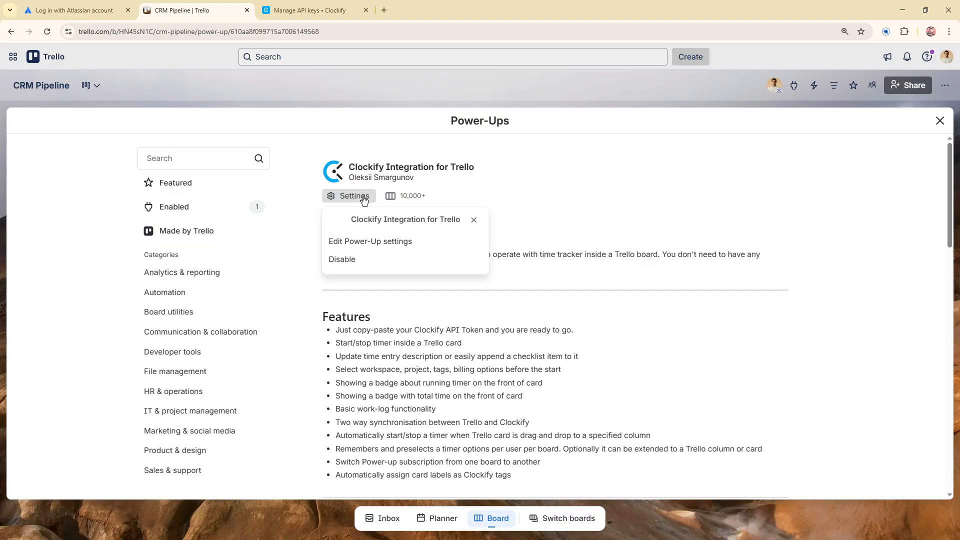
click(360, 242)
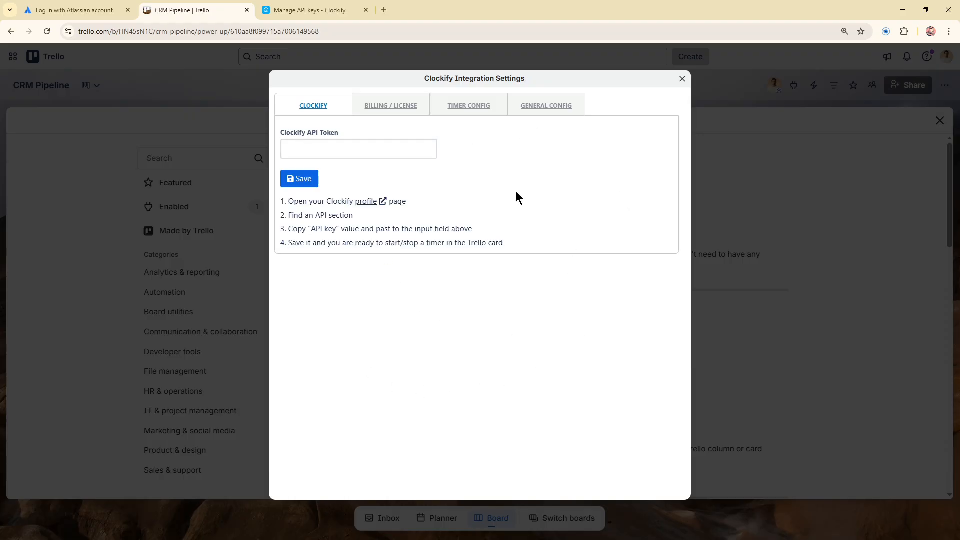
click(383, 152)
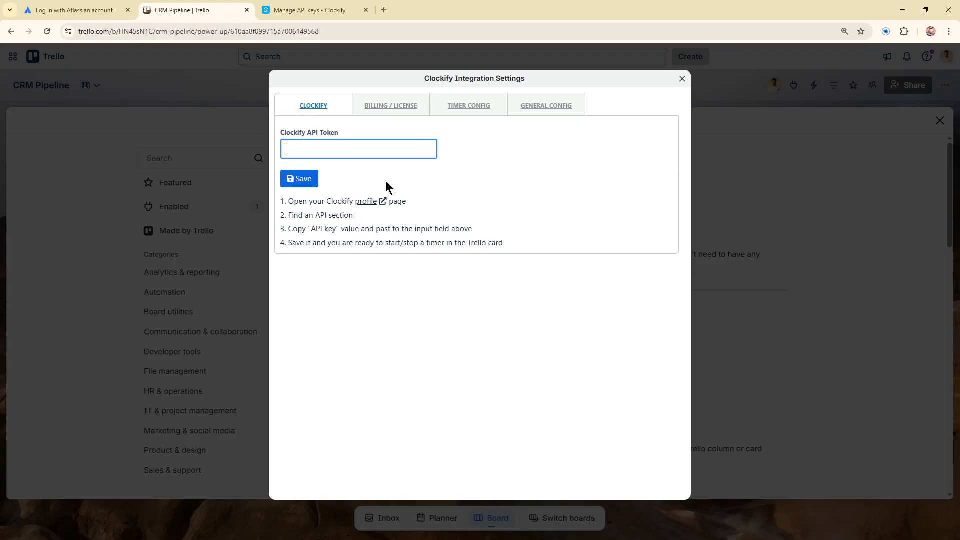
Switch to Clockify and open the API key management page from the advanced user preferences
click(338, 15)
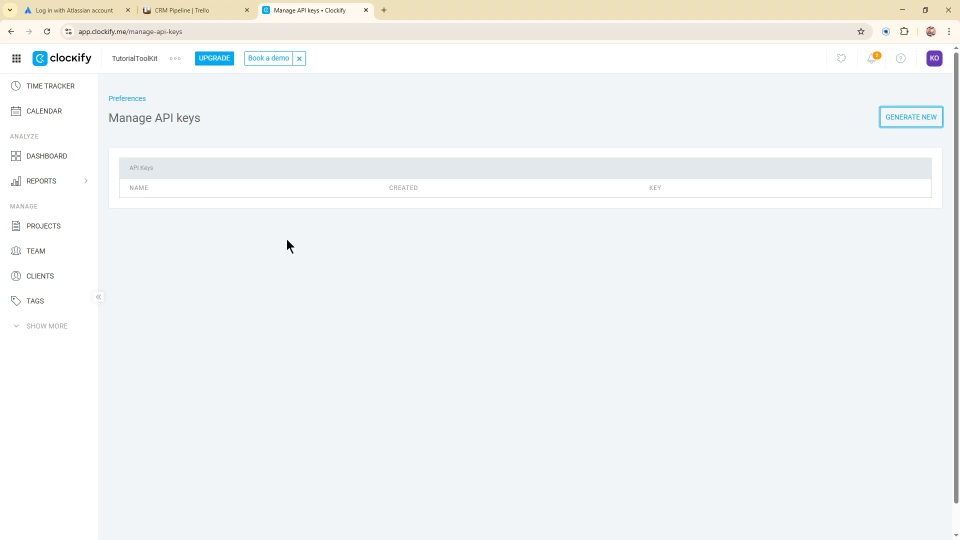
click(934, 57)
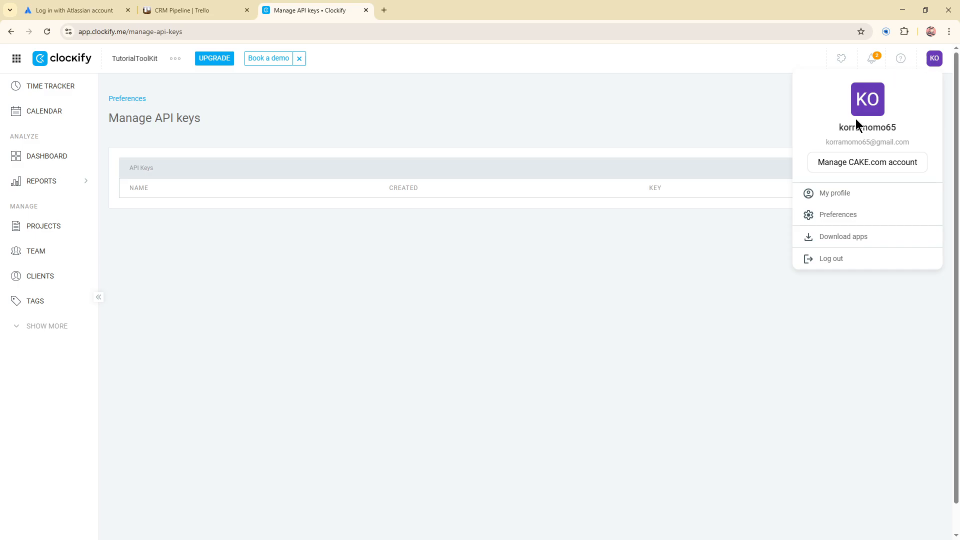
click(841, 214)
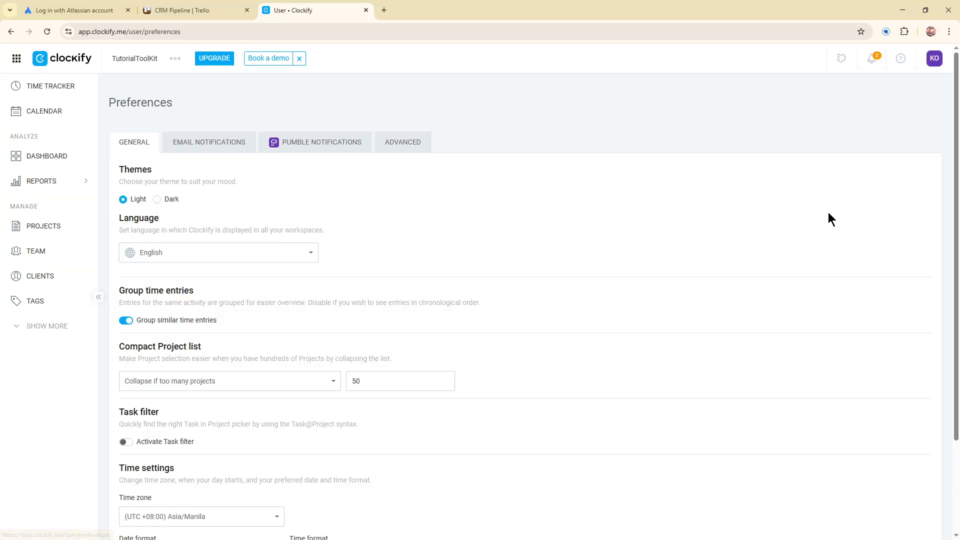
click(401, 146)
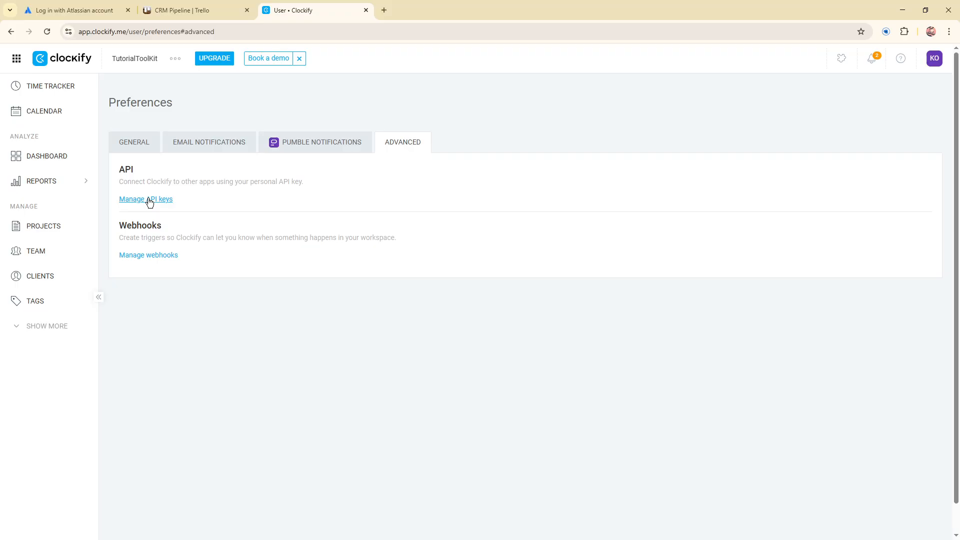
click(147, 200)
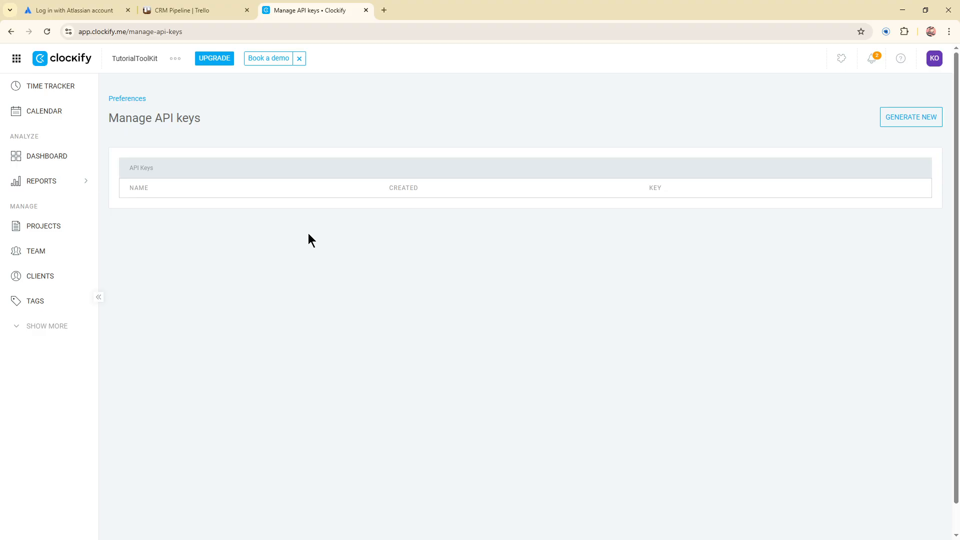
Generate a new API key named "TrelloIntegration" and copy the key
click(901, 117)
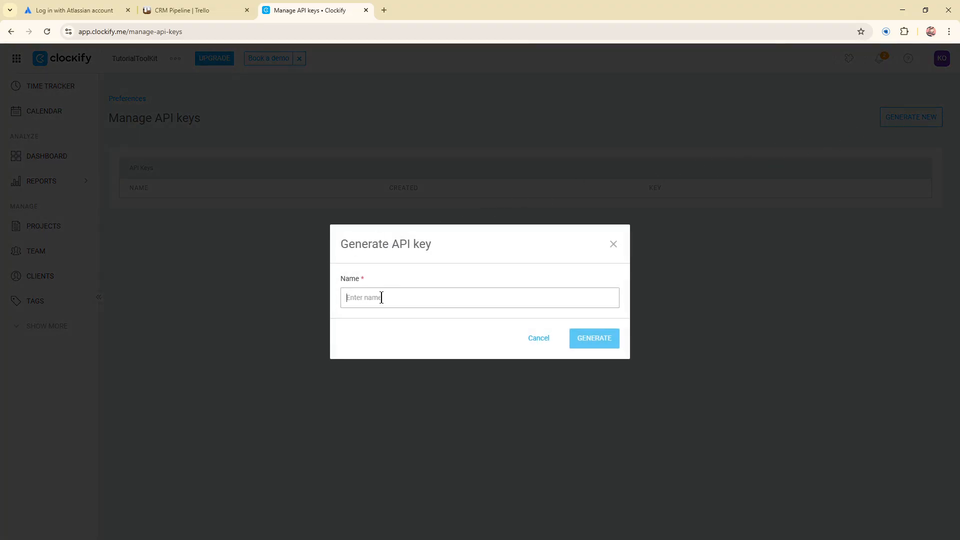
text(myKey)
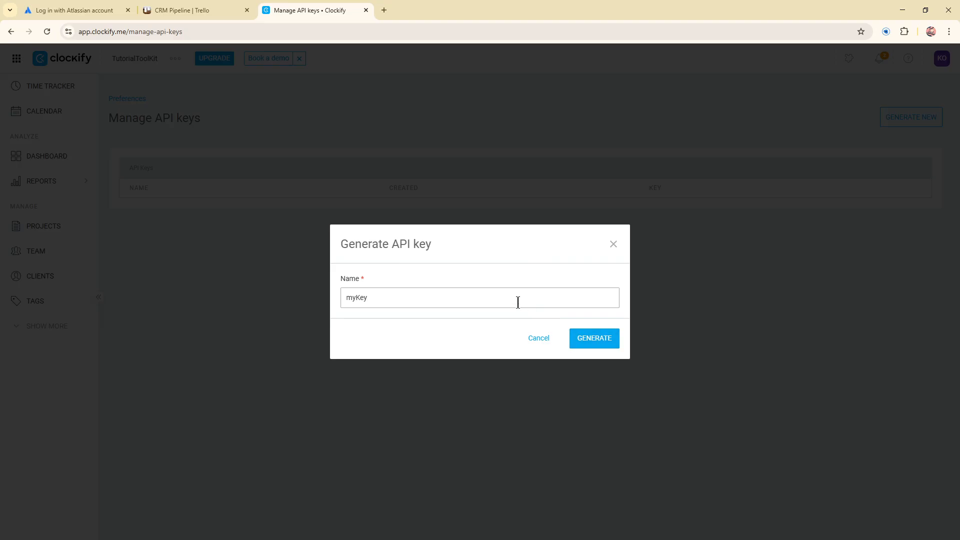
drag(517, 302, 253, 286)
text(Trellointegratin)
key(BackSpace)
text(on)
click(610, 339)
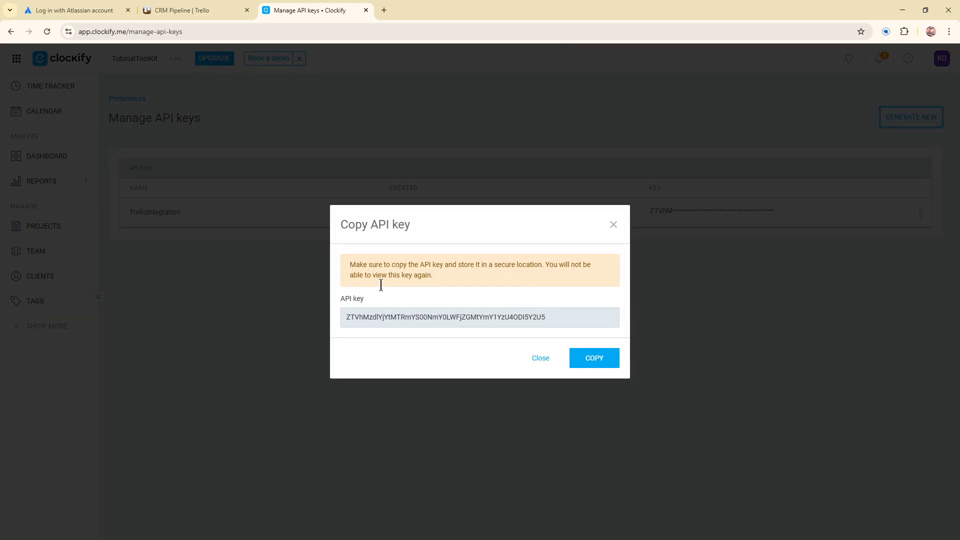
drag(557, 320, 424, 320)
click(594, 359)
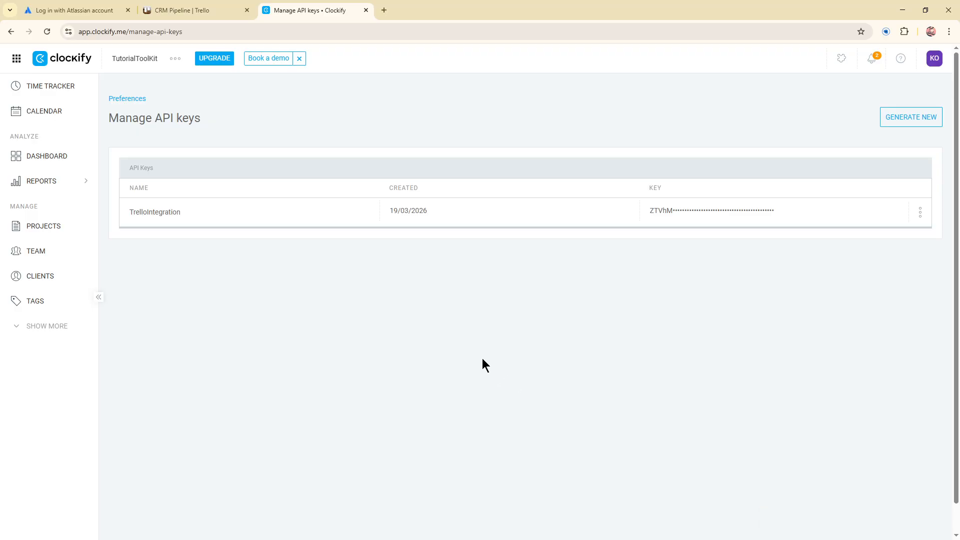
Back in Trello, paste the API key as the Clockify API Token, save it, and return to the board
click(191, 15)
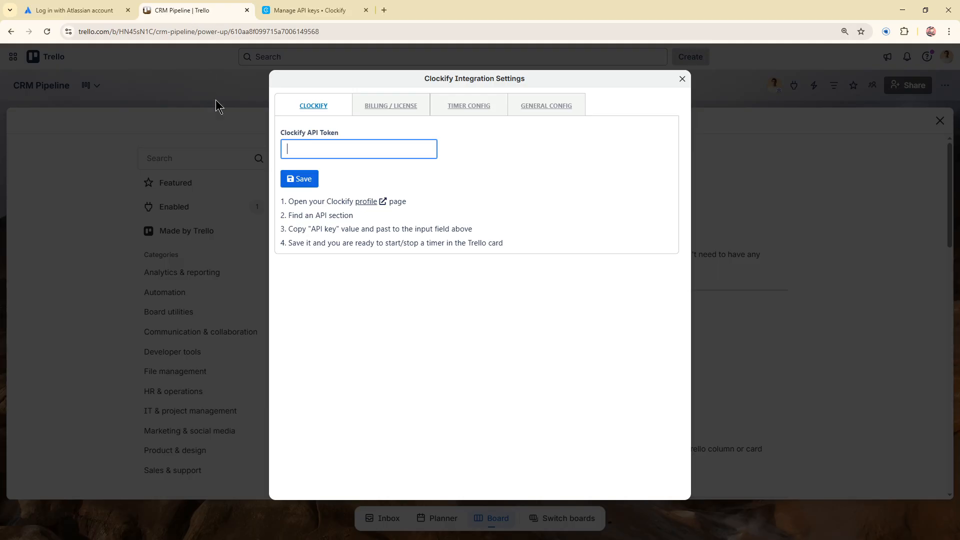
click(353, 154)
key(ctrl+v)
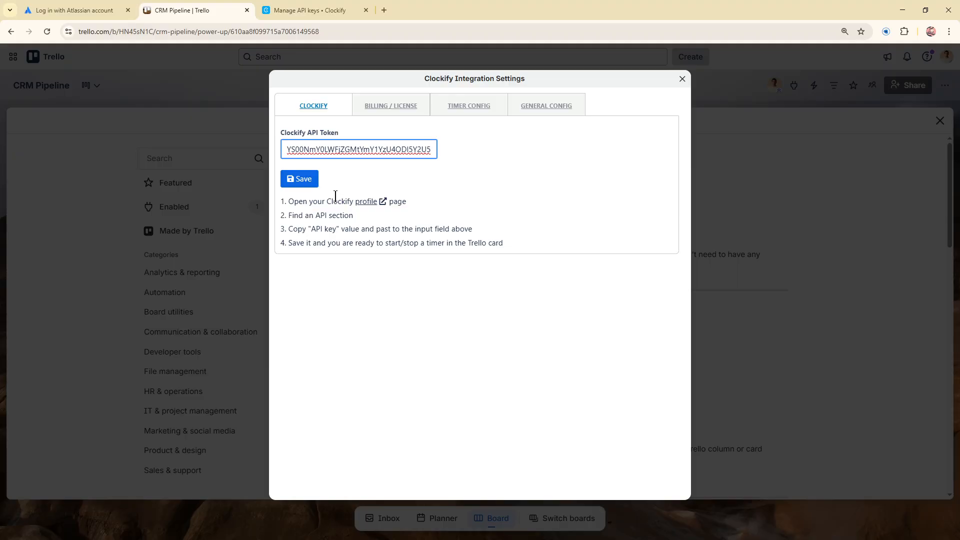
click(300, 181)
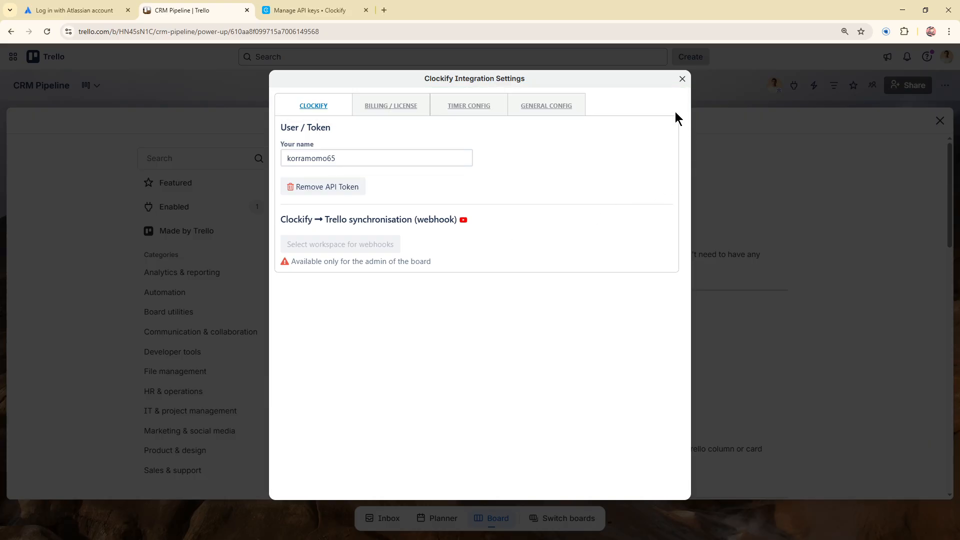
click(682, 80)
click(940, 120)
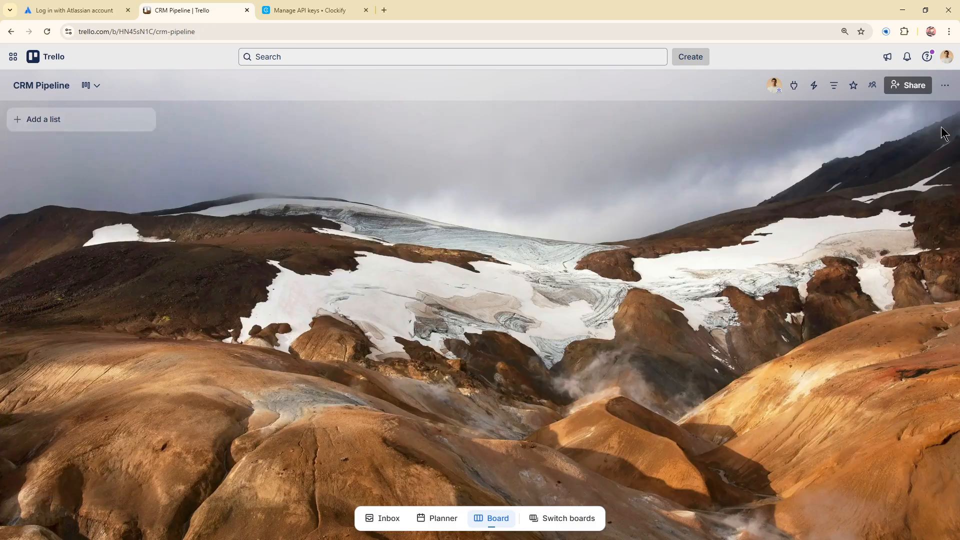
Open the card in the Closed list and authorise Clockify Integration for Trello to access the account
click(687, 162)
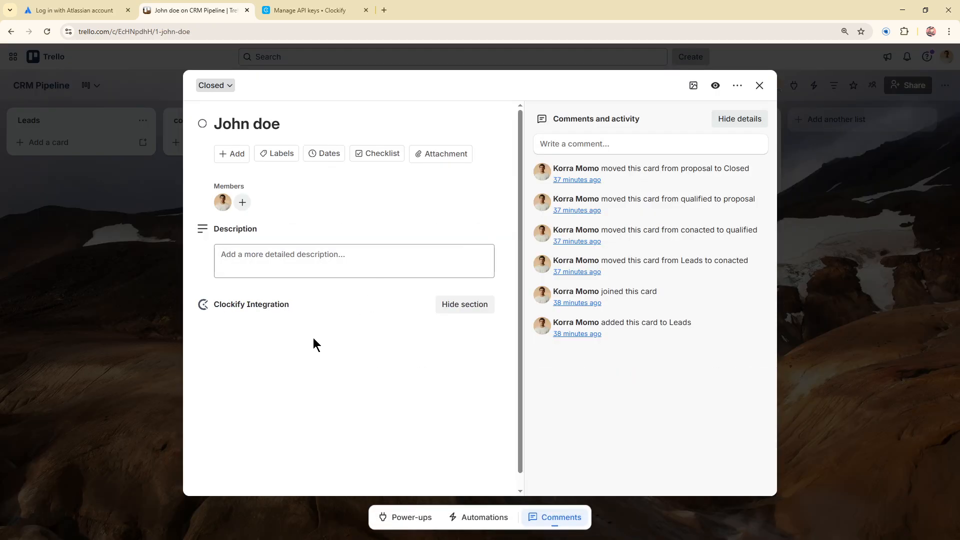
click(400, 517)
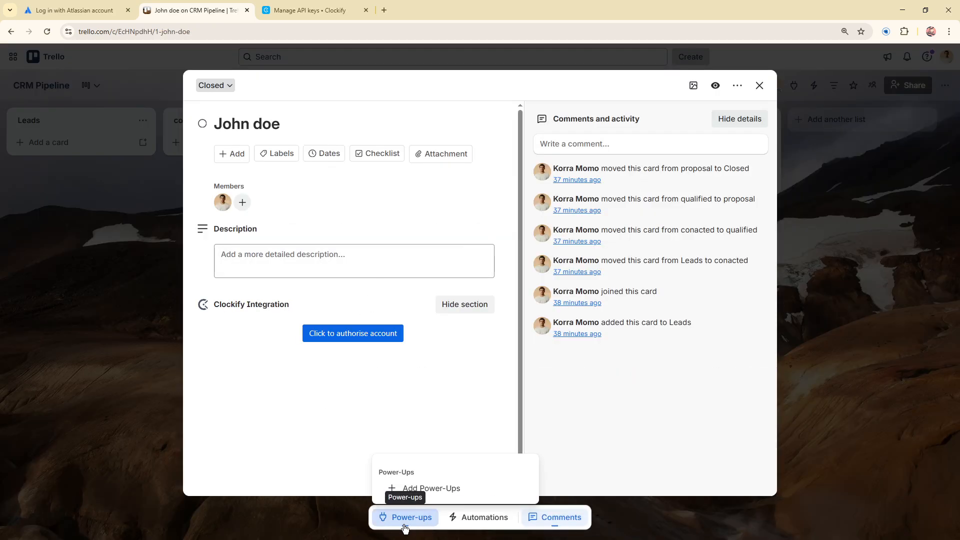
click(319, 403)
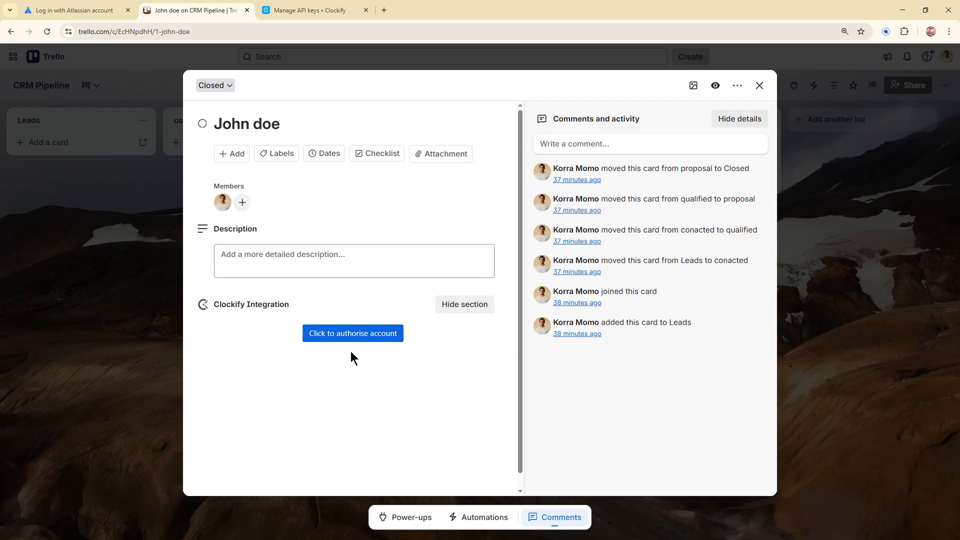
click(367, 333)
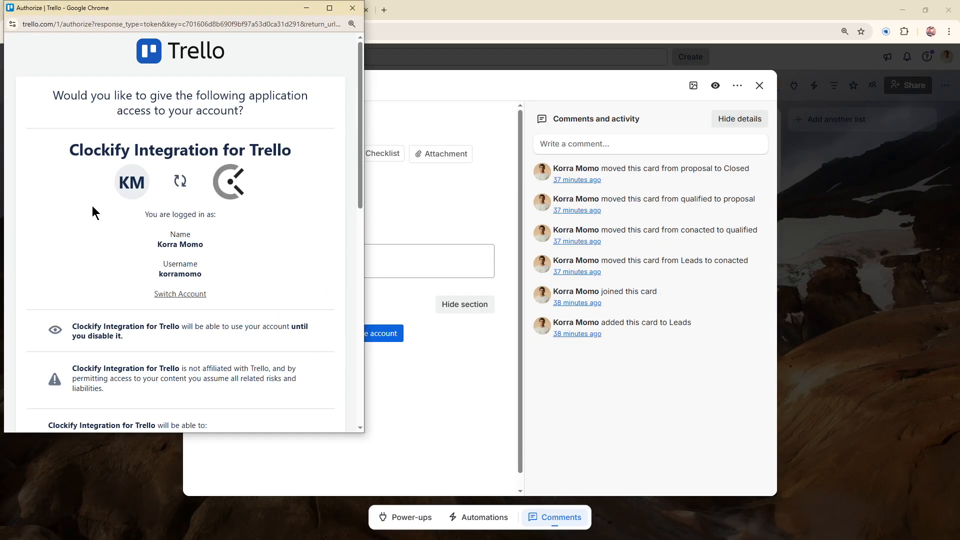
scroll(155, 301, down, 10)
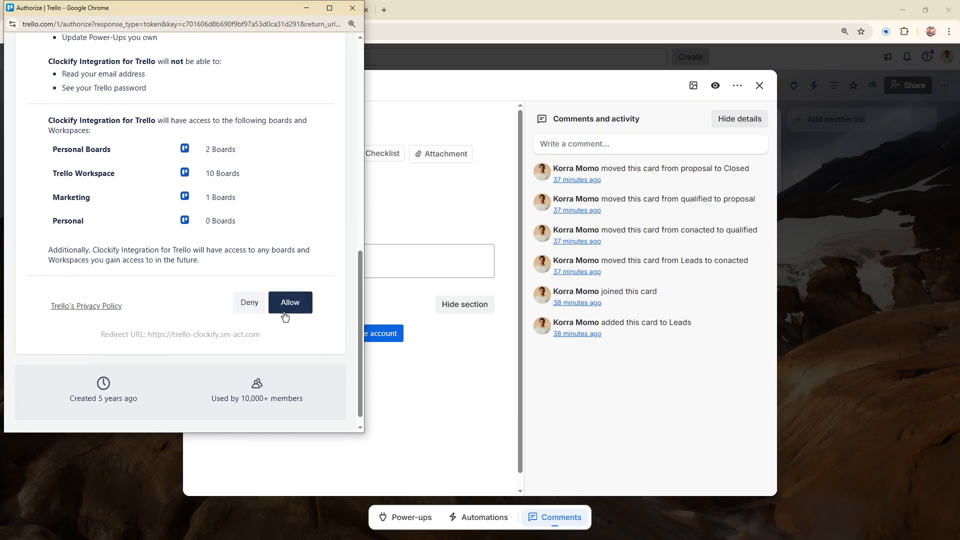
click(284, 313)
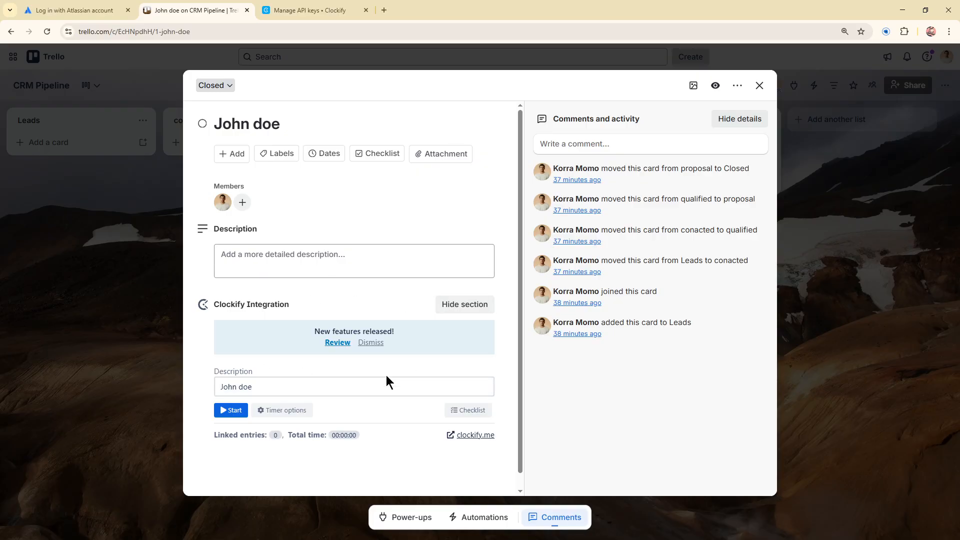
Track time on the card by starting and stopping its Clockify timer, and close the card
click(234, 411)
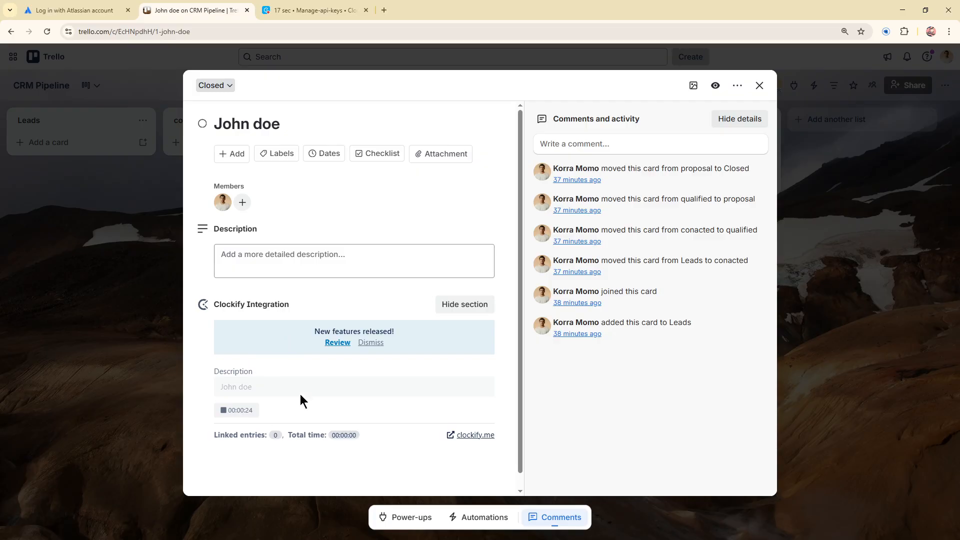
click(236, 410)
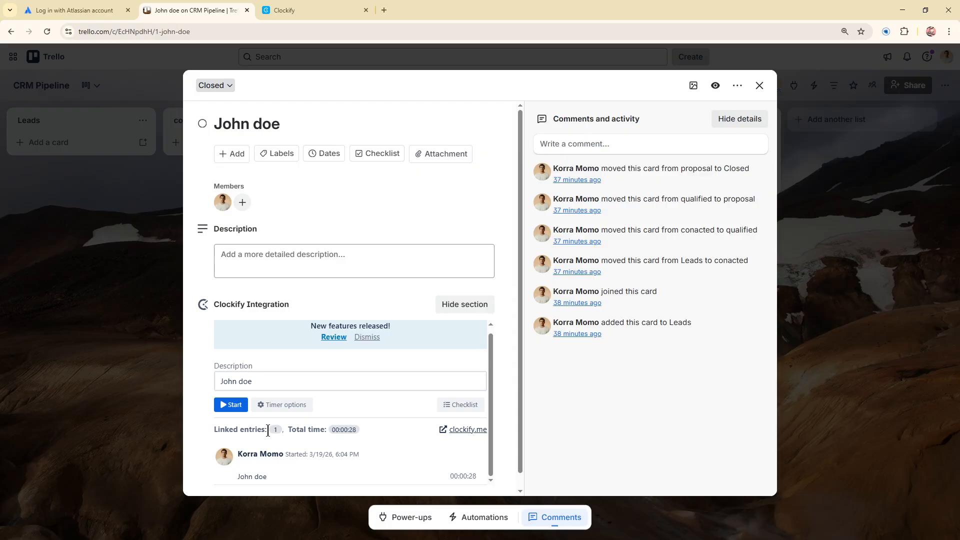
click(759, 88)
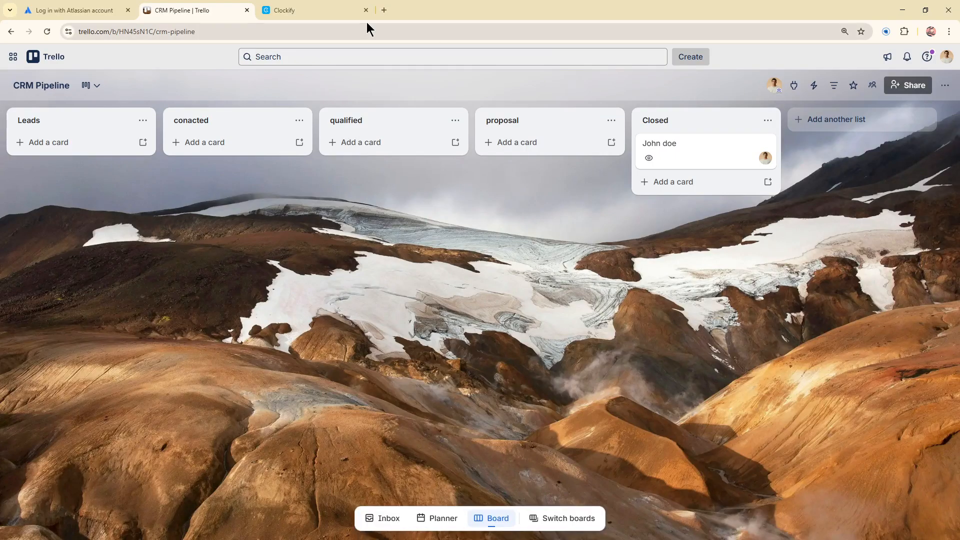
Check the card's tracked time entry in Clockify's time tracker and return to the Trello board
click(345, 11)
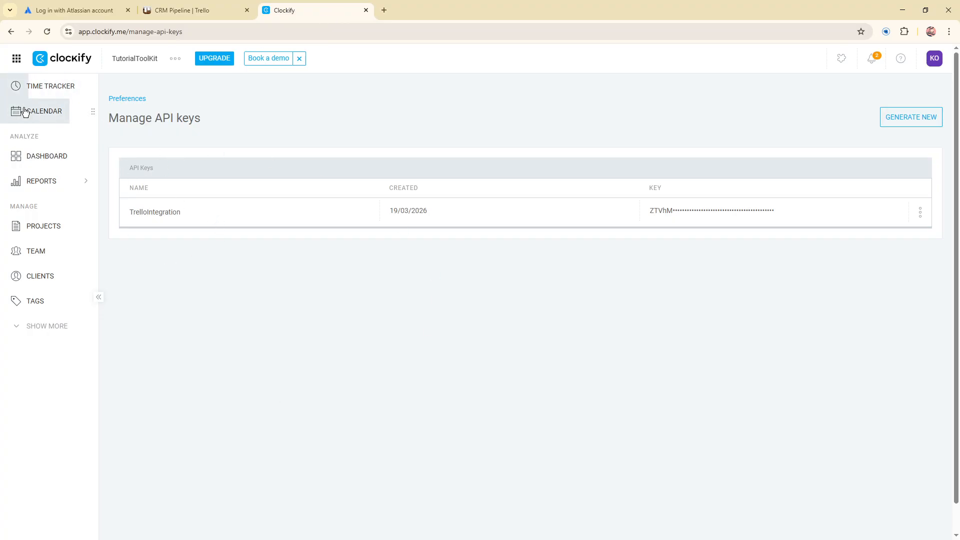
click(46, 86)
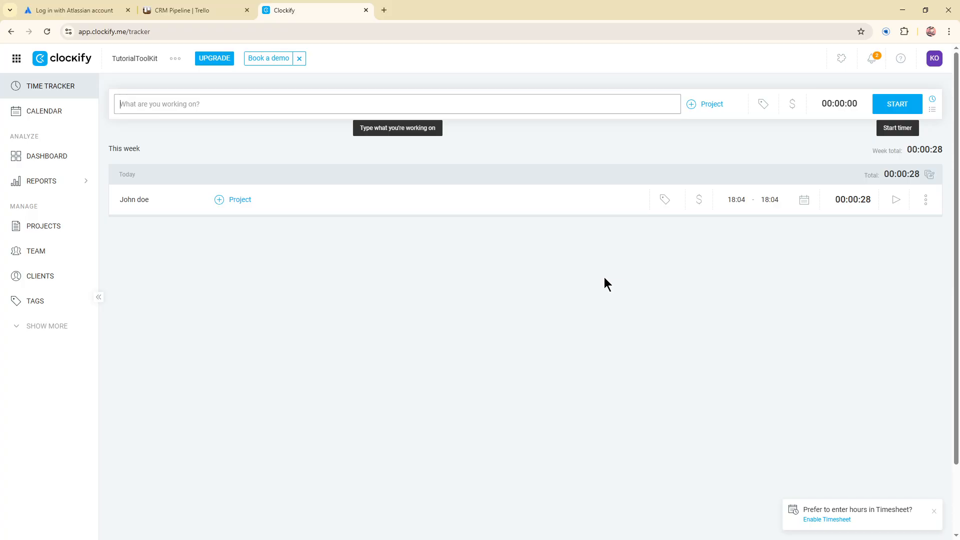
click(191, 8)
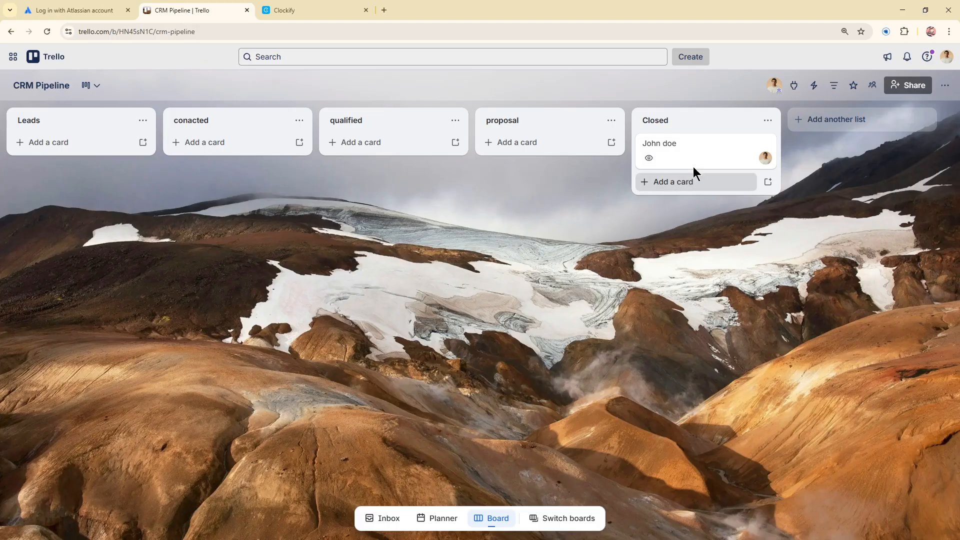
Check the Power-Ups enabled on the CRM Pipeline board, and close the list
click(796, 86)
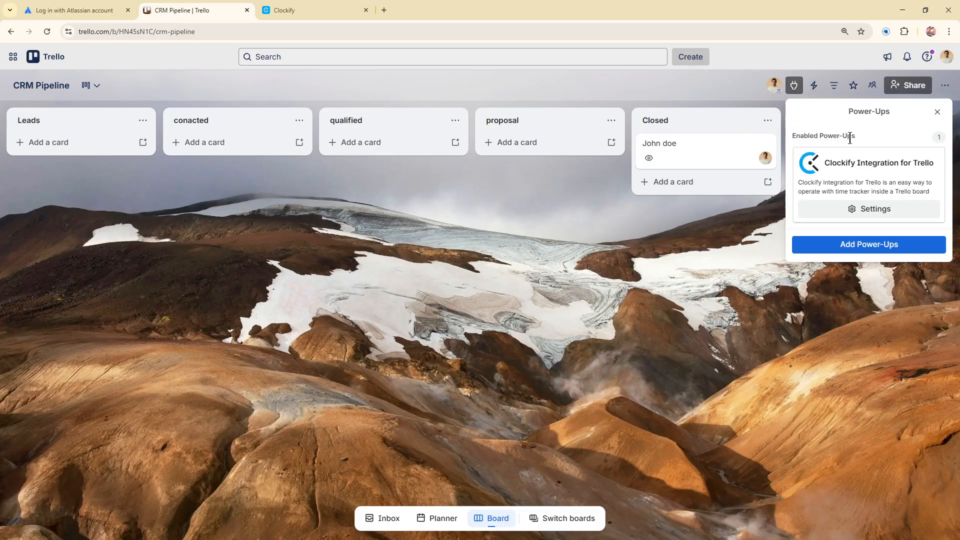
click(375, 335)
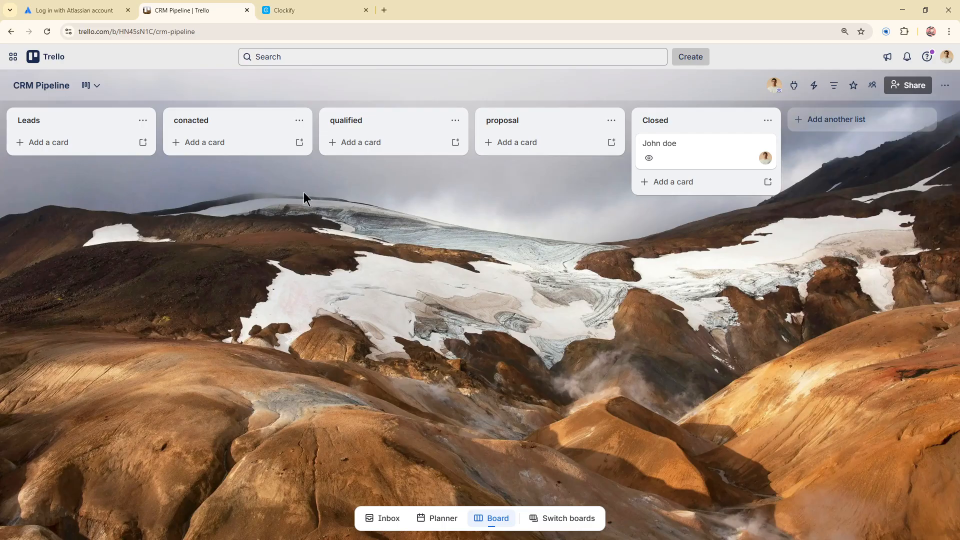
Switch to Clockify, review the API keys management page from the advanced preferences, and return to the Trello board
click(343, 18)
click(556, 108)
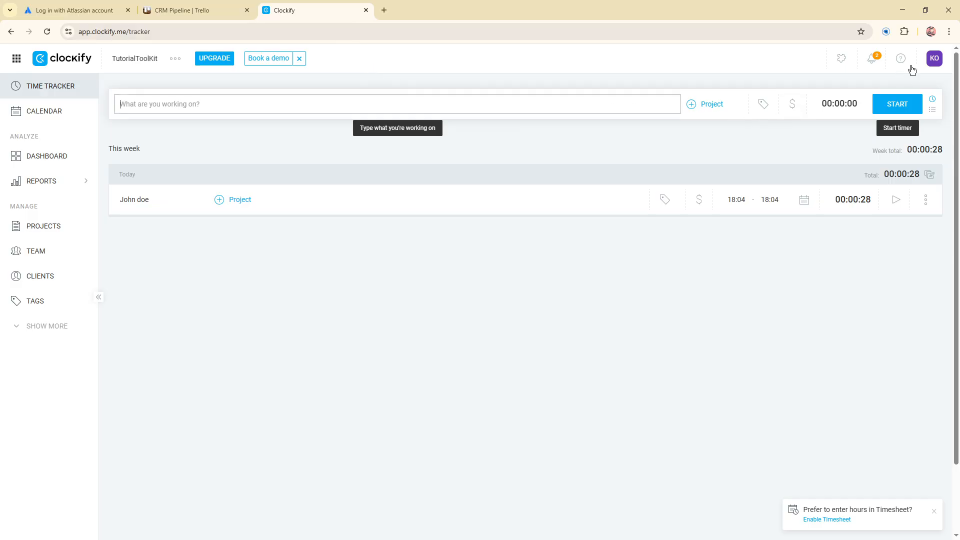
click(930, 61)
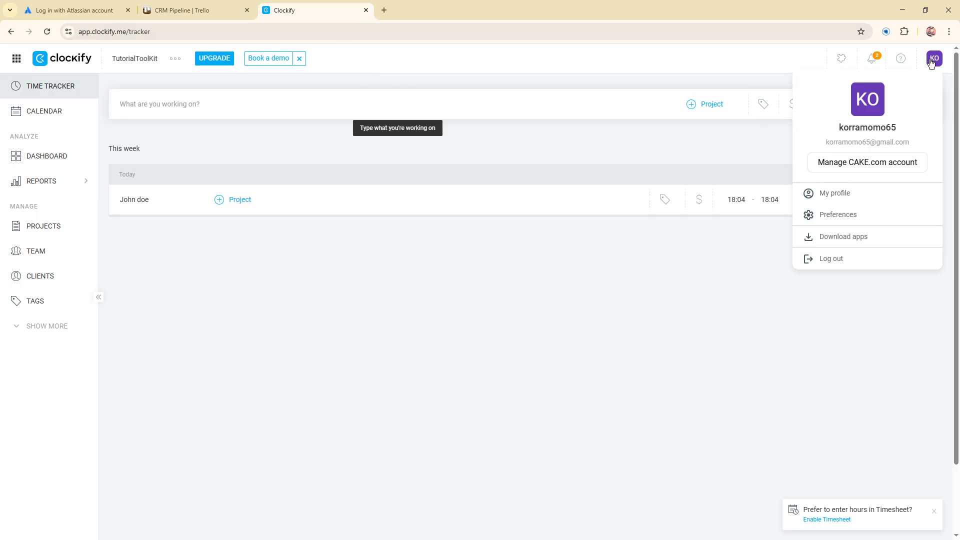
click(820, 214)
click(397, 144)
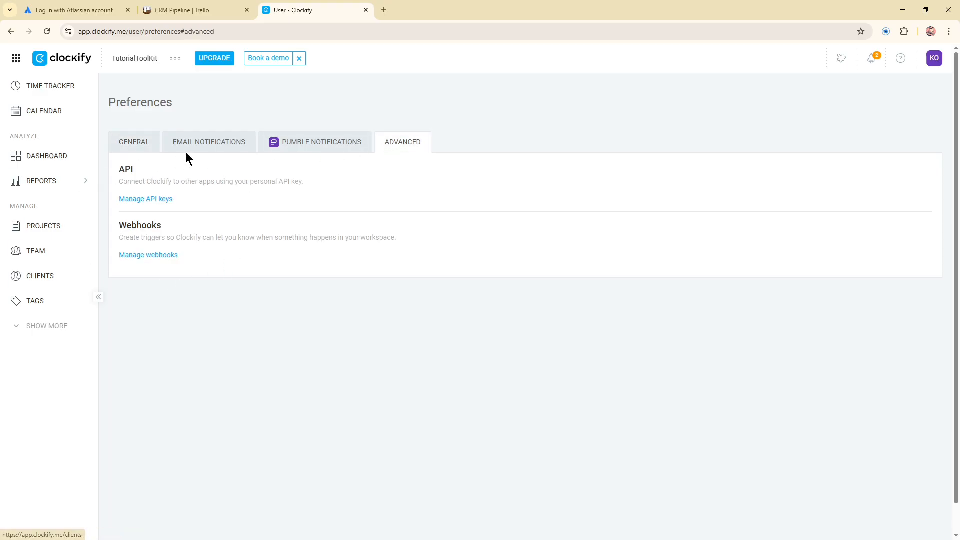
click(158, 200)
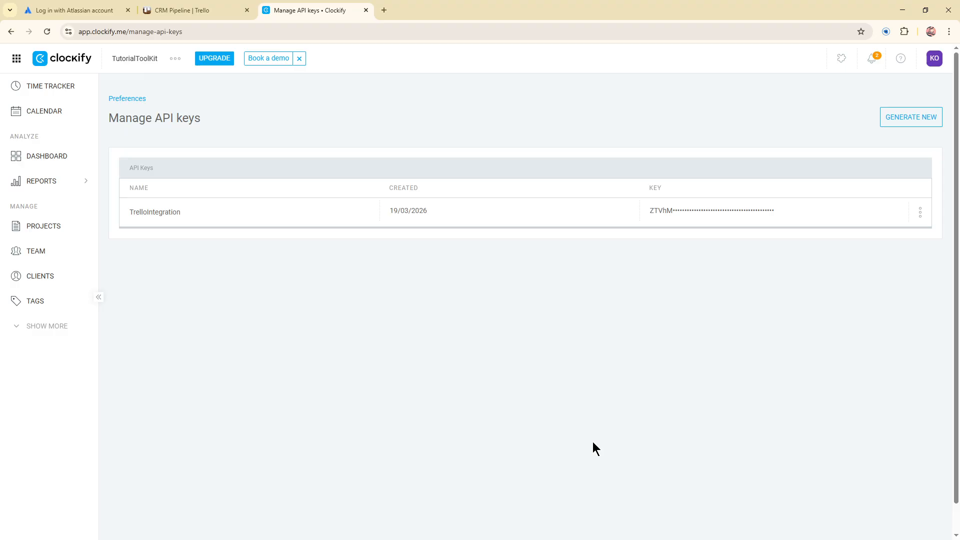
click(193, 11)
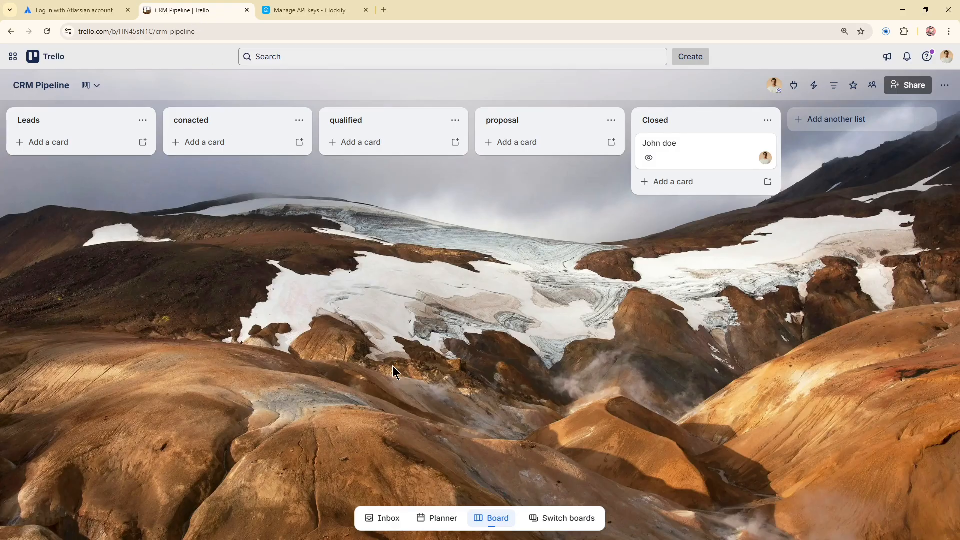